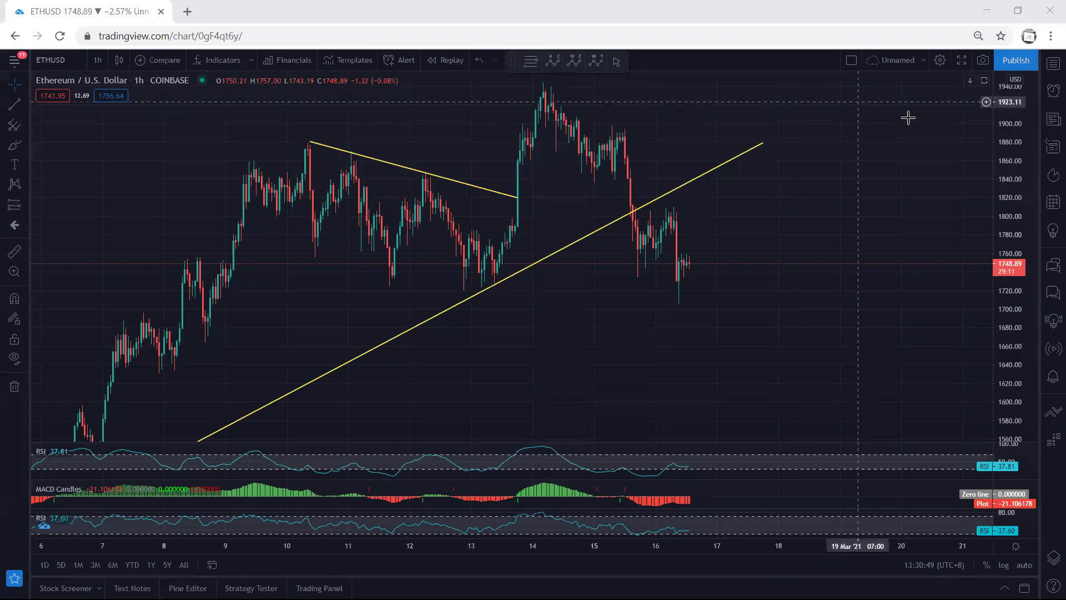
- Circle the 15 March consolidation above the rising trendline, and circle the point where price breaks below that trendline
{"action": "mouse_move", "coordinate": [847, 231]}
{"action": "left_mouse_down"}
{"action": "mouse_move", "coordinate": [811, 253]}
{"action": "mouse_move", "coordinate": [821, 258]}
{"action": "mouse_move", "coordinate": [769, 246]}
{"action": "left_mouse_up"}
{"action": "key", "text": "ctrl+shift+3"}
{"action": "mouse_move", "coordinate": [548, 207]}
{"action": "left_mouse_down"}
{"action": "mouse_move", "coordinate": [572, 206]}
{"action": "mouse_move", "coordinate": [577, 162]}
{"action": "mouse_move", "coordinate": [562, 195]}
{"action": "left_mouse_up"}
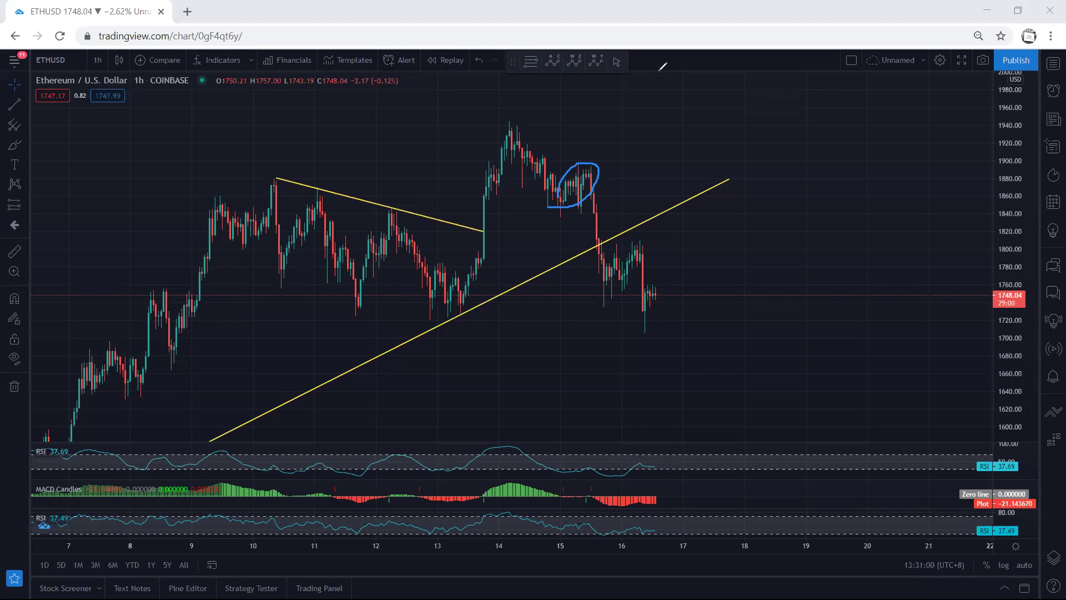
{"action": "key", "text": "ctrl+shift+7"}
{"action": "left_click_drag", "start_coordinate": [552, 191], "coordinate": [569, 185]}
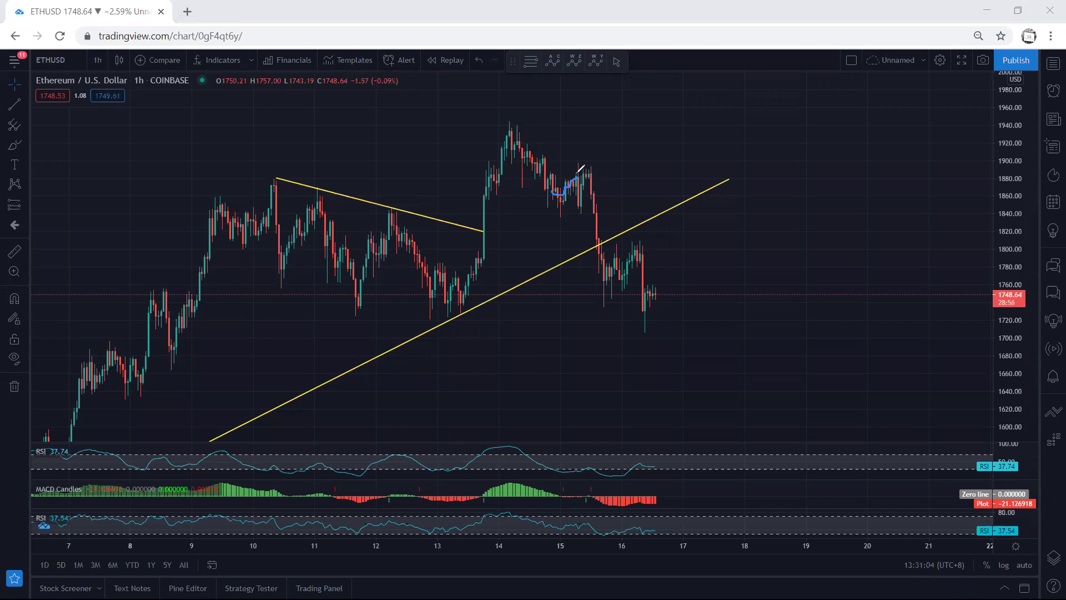
{"action": "mouse_move", "coordinate": [593, 236]}
{"action": "left_mouse_down"}
{"action": "mouse_move", "coordinate": [605, 254]}
{"action": "mouse_move", "coordinate": [604, 230]}
{"action": "mouse_move", "coordinate": [590, 246]}
{"action": "left_mouse_up"}
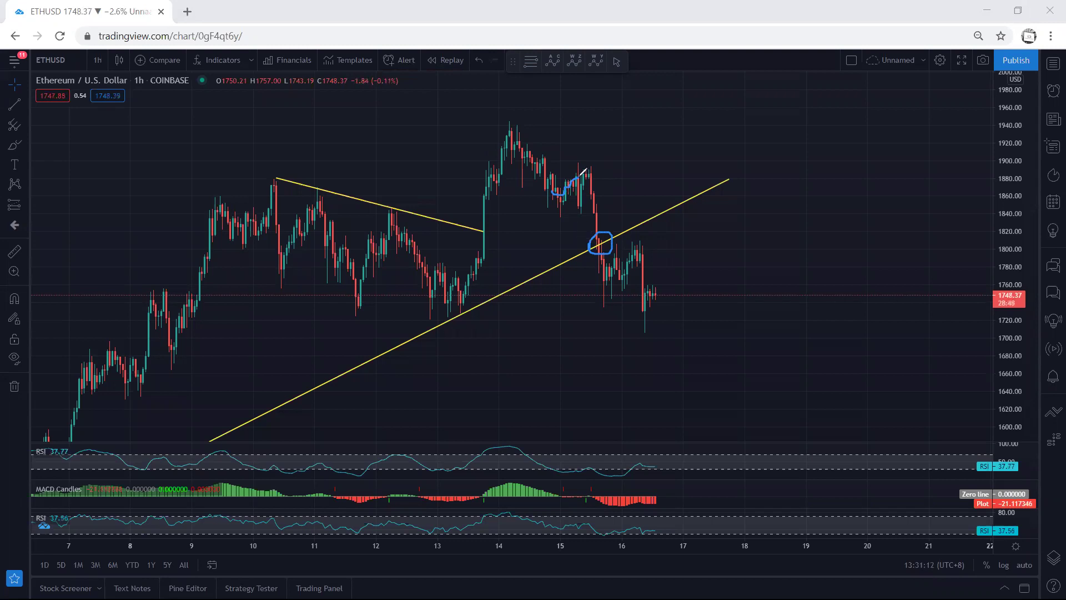
- Outline the drop through the rising trendline, circle the consolidations before and after it, and erase the marks
{"action": "key", "text": "e"}
{"action": "mouse_move", "coordinate": [615, 187]}
{"action": "left_mouse_down"}
{"action": "mouse_move", "coordinate": [608, 261]}
{"action": "mouse_move", "coordinate": [591, 290]}
{"action": "mouse_move", "coordinate": [644, 244]}
{"action": "mouse_move", "coordinate": [638, 276]}
{"action": "left_mouse_up"}
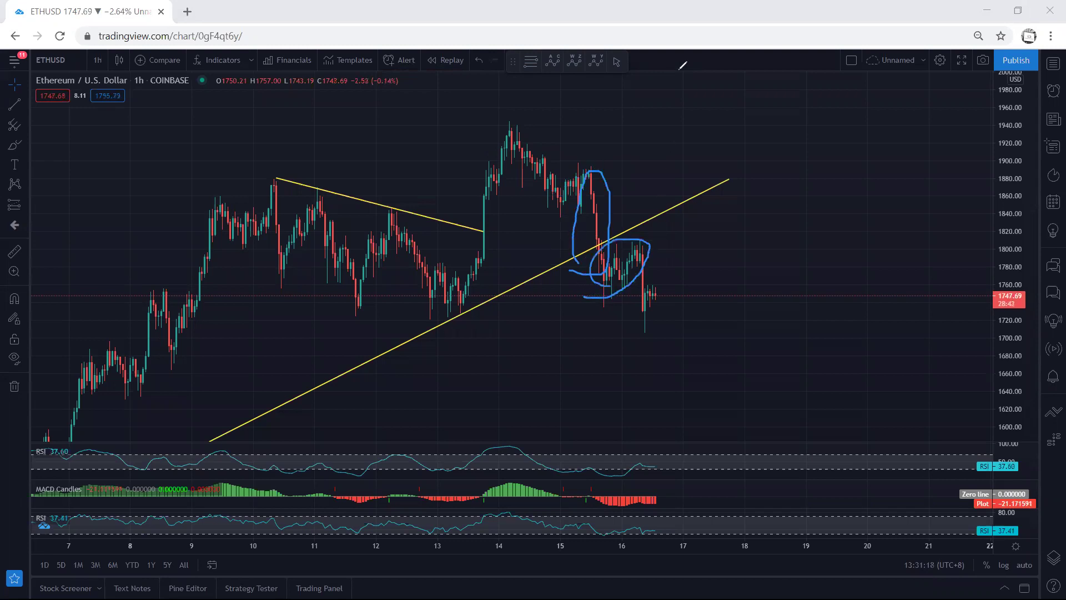
{"action": "key", "text": "ctrl+z"}
{"action": "mouse_move", "coordinate": [548, 200]}
{"action": "left_mouse_down"}
{"action": "mouse_move", "coordinate": [595, 161]}
{"action": "mouse_move", "coordinate": [562, 186]}
{"action": "left_mouse_up"}
{"action": "mouse_move", "coordinate": [612, 284]}
{"action": "left_mouse_down"}
{"action": "mouse_move", "coordinate": [639, 273]}
{"action": "mouse_move", "coordinate": [654, 245]}
{"action": "mouse_move", "coordinate": [607, 256]}
{"action": "mouse_move", "coordinate": [605, 284]}
{"action": "left_mouse_up"}
{"action": "mouse_move", "coordinate": [558, 191]}
{"action": "left_mouse_down"}
{"action": "mouse_move", "coordinate": [607, 166]}
{"action": "mouse_move", "coordinate": [563, 170]}
{"action": "mouse_move", "coordinate": [565, 196]}
{"action": "left_mouse_up"}
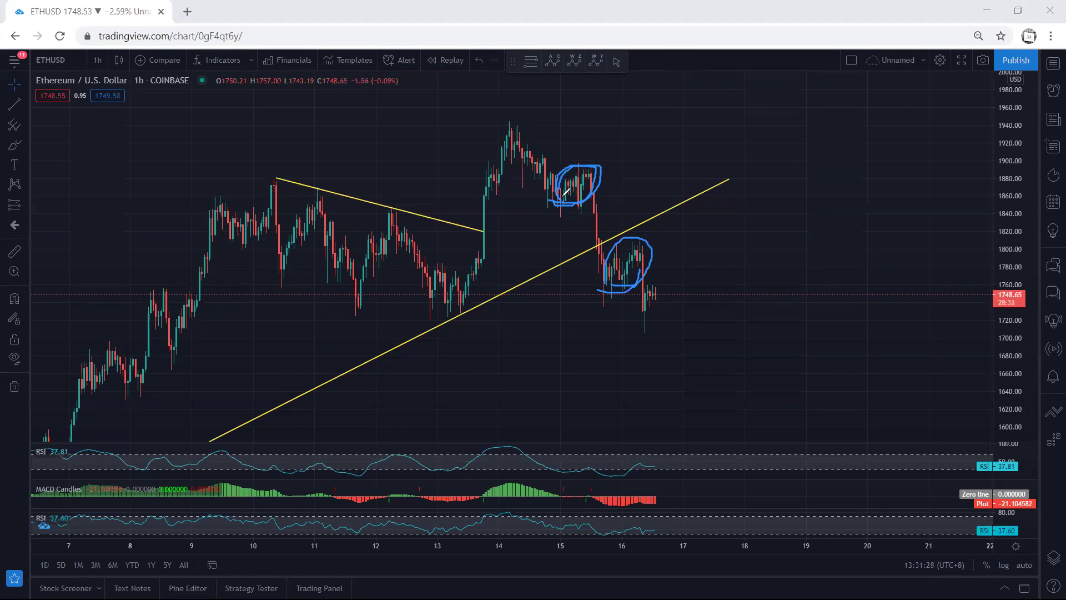
{"action": "key", "text": "e"}
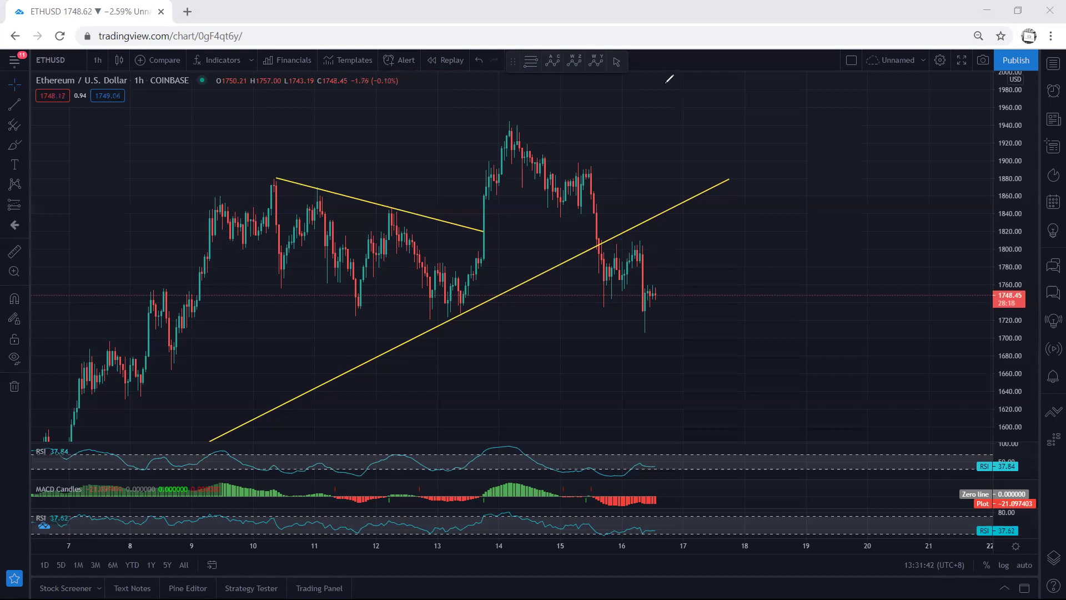
- Circle the current 16 March consolidation near 1,750 and sketch a projected path falling from it to about 1,670
{"action": "left_click_drag", "start_coordinate": [369, 137], "coordinate": [384, 110]}
{"action": "mouse_move", "coordinate": [654, 265]}
{"action": "left_mouse_down"}
{"action": "mouse_move", "coordinate": [688, 250]}
{"action": "mouse_move", "coordinate": [655, 266]}
{"action": "mouse_move", "coordinate": [651, 289]}
{"action": "left_mouse_up"}
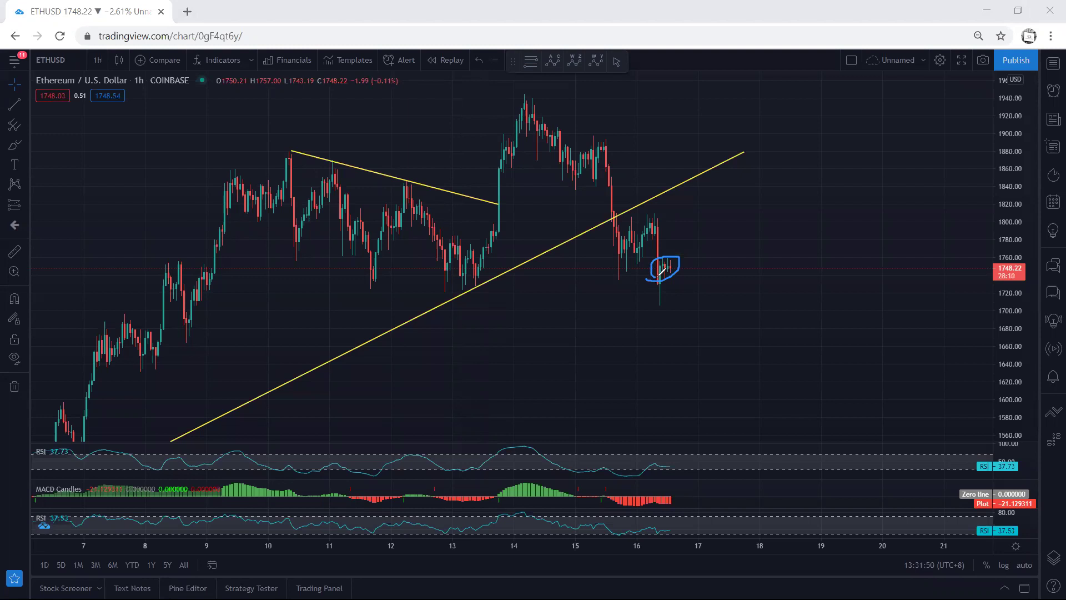
{"action": "left_click_drag", "start_coordinate": [658, 269], "coordinate": [702, 254]}
{"action": "mouse_move", "coordinate": [617, 249]}
{"action": "left_mouse_down"}
{"action": "mouse_move", "coordinate": [634, 251]}
{"action": "mouse_move", "coordinate": [657, 224]}
{"action": "mouse_move", "coordinate": [713, 255]}
{"action": "left_mouse_up"}
{"action": "left_click_drag", "start_coordinate": [617, 271], "coordinate": [647, 285]}
{"action": "left_click_drag", "start_coordinate": [703, 255], "coordinate": [742, 331]}
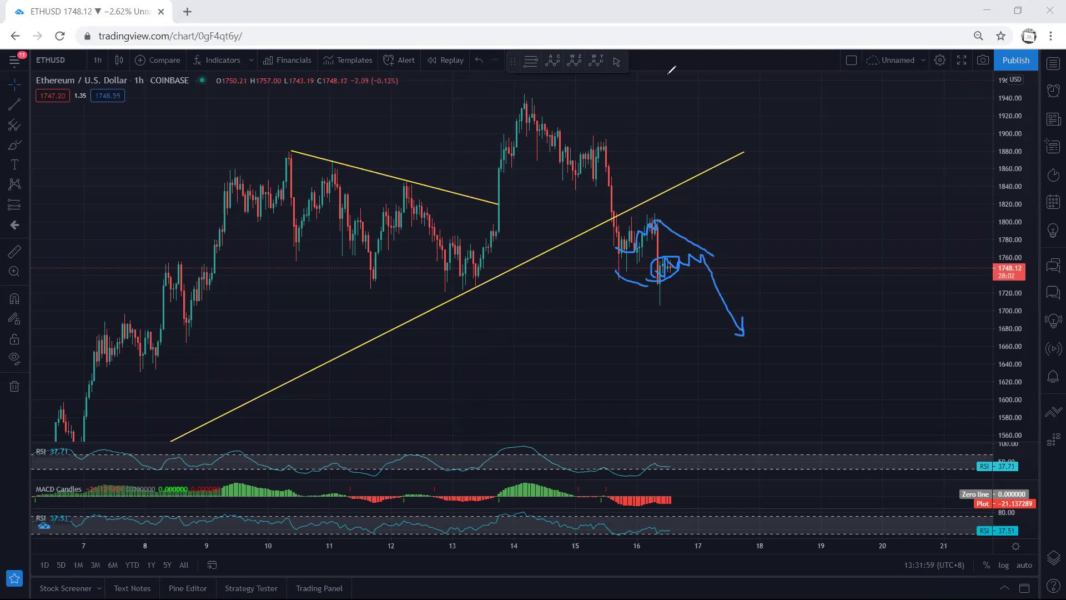
{"action": "key", "text": "Escape"}
- Switch the chart to the 1-day timeframe and fit the price scale to the candles
{"action": "left_click", "coordinate": [96, 61]}
{"action": "left_click", "coordinate": [192, 335]}
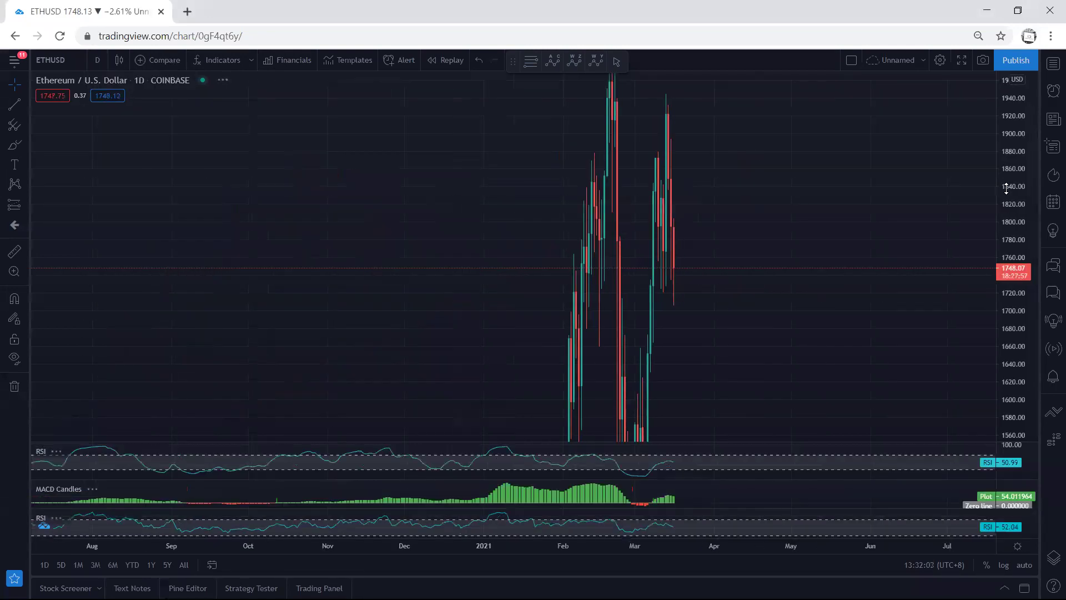
{"action": "double_click", "coordinate": [1007, 188]}
{"action": "left_click_drag", "start_coordinate": [694, 356], "coordinate": [650, 382]}
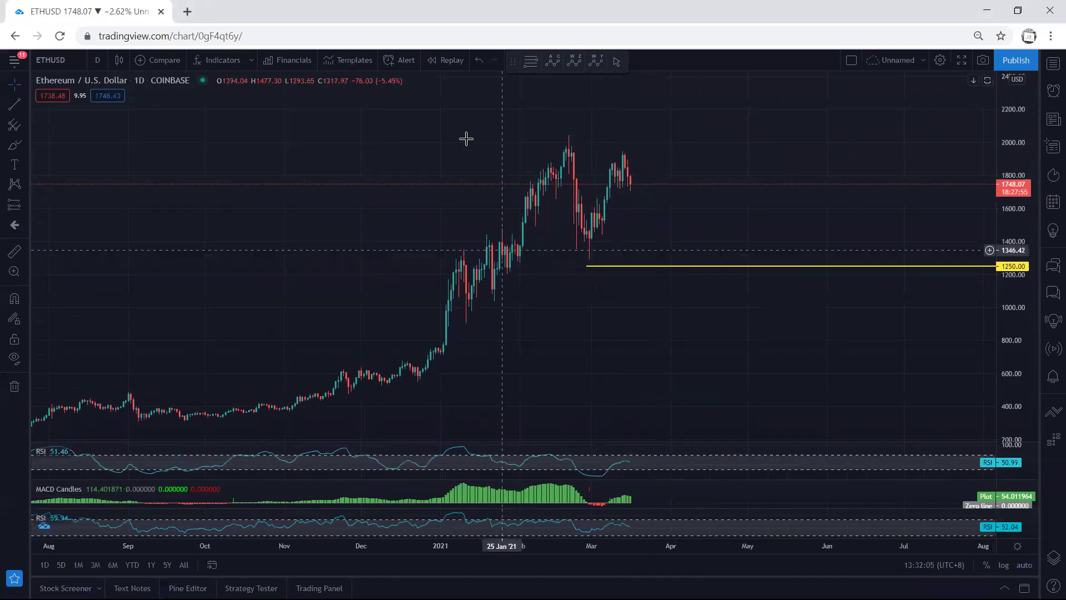
- Mark the February peak and sketch a stroke rising away from the mid-March high on the daily chart, and clear the marks
{"action": "key", "text": "ctrl+shift+3"}
{"action": "mouse_move", "coordinate": [634, 160]}
{"action": "left_mouse_down"}
{"action": "mouse_move", "coordinate": [633, 190]}
{"action": "mouse_move", "coordinate": [615, 157]}
{"action": "mouse_move", "coordinate": [683, 114]}
{"action": "mouse_move", "coordinate": [686, 126]}
{"action": "left_mouse_up"}
{"action": "left_click_drag", "start_coordinate": [552, 138], "coordinate": [603, 137]}
{"action": "key", "text": "Escape"}
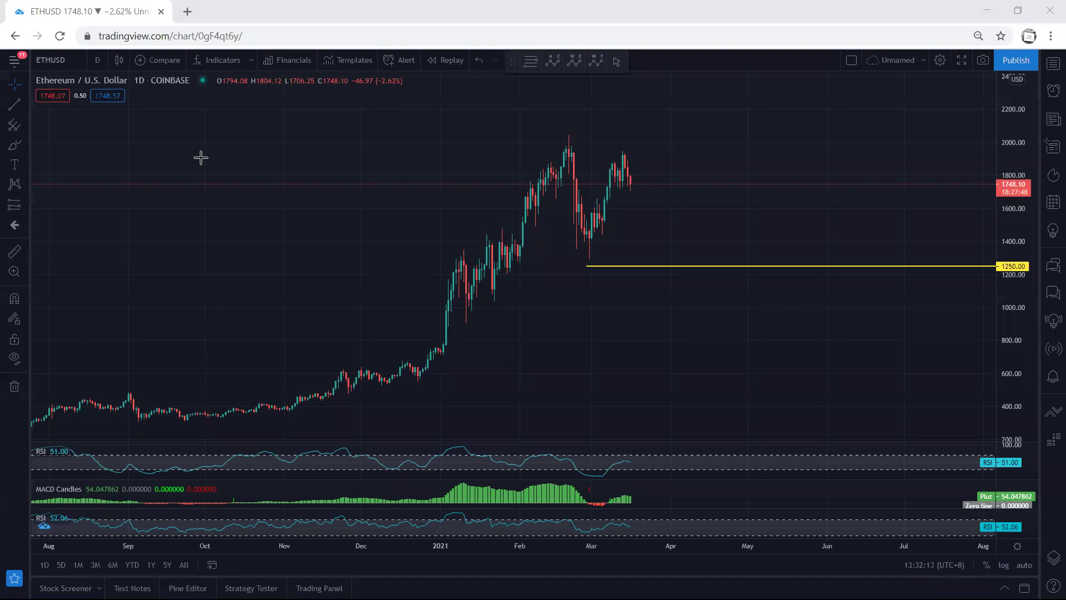
- Switch the chart to the 4-hour timeframe and mark the 10 March and 14 March highs with short horizontal strokes
{"action": "left_click", "coordinate": [98, 63]}
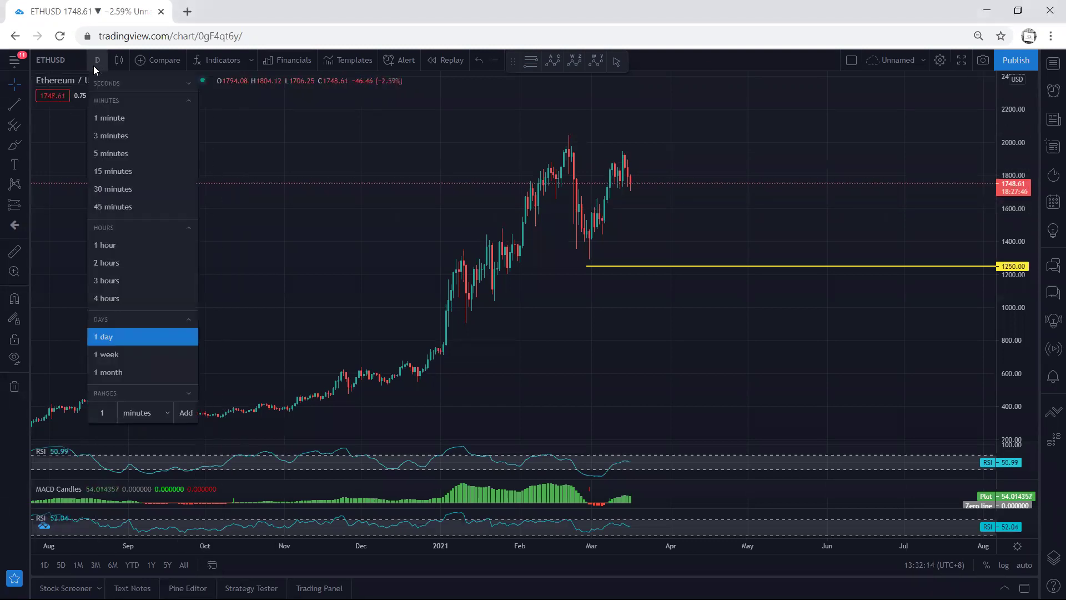
{"action": "left_click", "coordinate": [103, 299]}
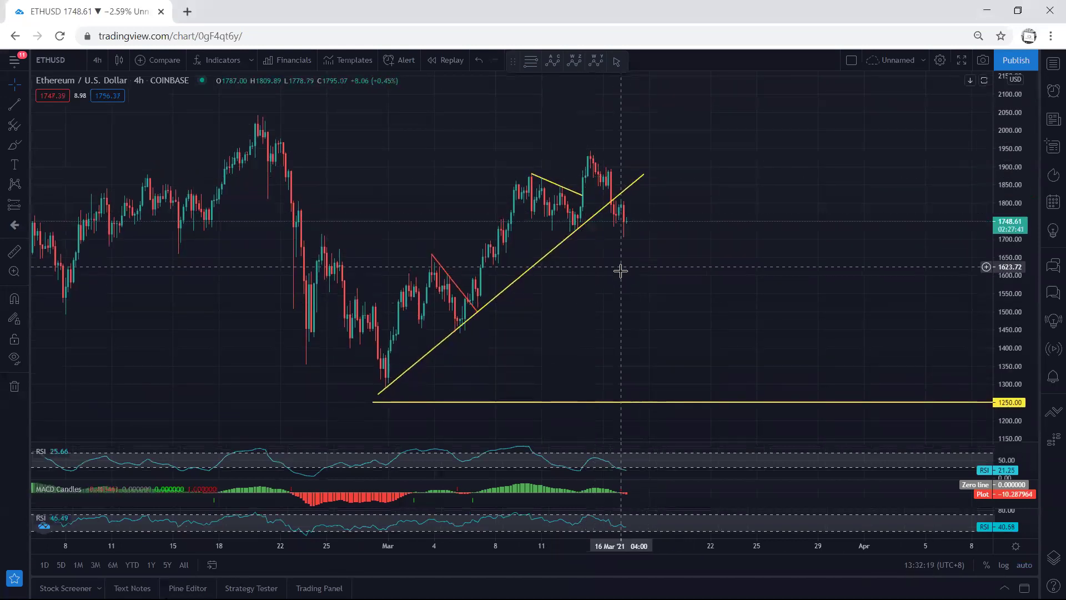
{"action": "left_click_drag", "start_coordinate": [621, 291], "coordinate": [623, 299]}
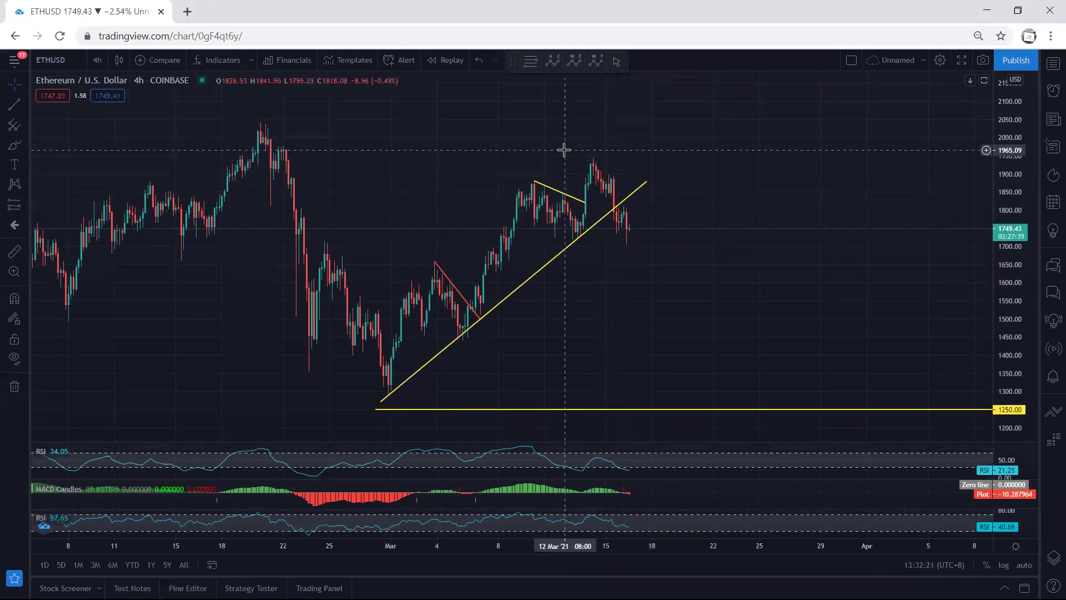
{"action": "left_click_drag", "start_coordinate": [564, 151], "coordinate": [565, 163]}
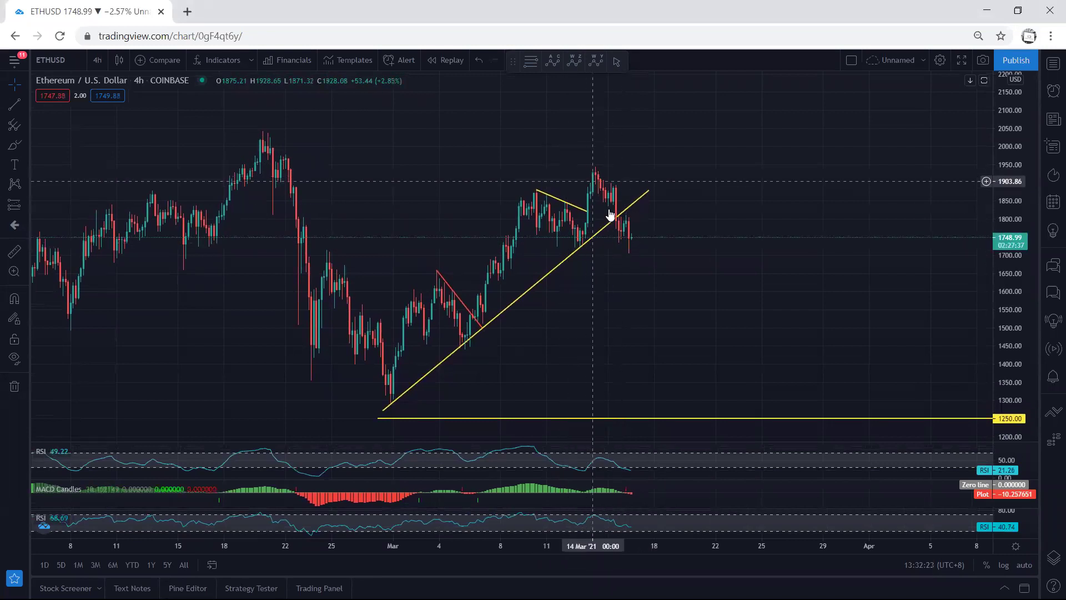
{"action": "left_click_drag", "start_coordinate": [582, 165], "coordinate": [604, 167]}
{"action": "left_click_drag", "start_coordinate": [515, 188], "coordinate": [561, 189]}
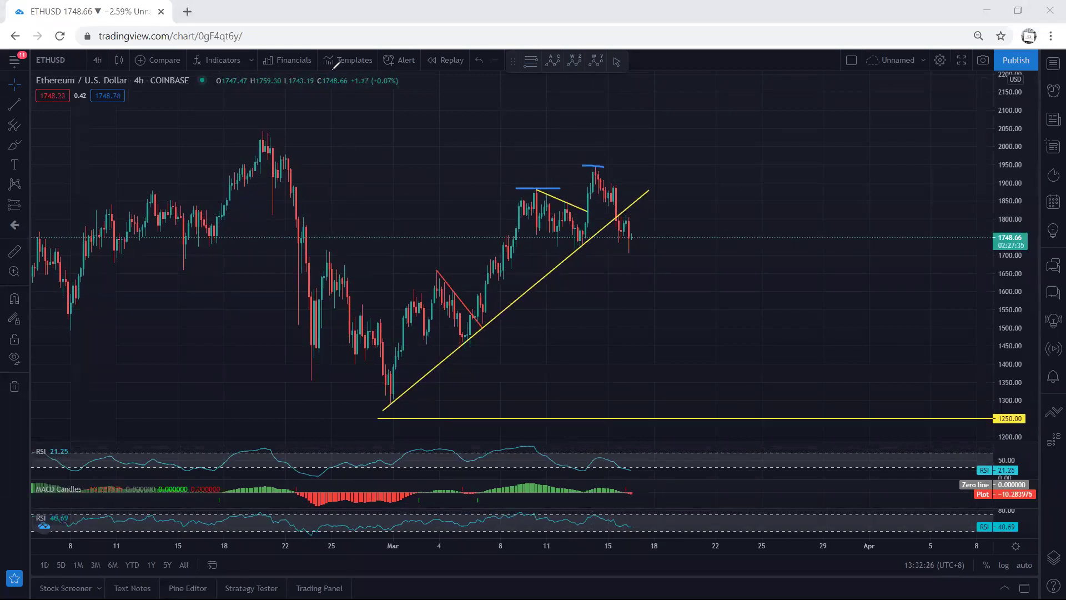
- Enlarge the MACD Candles and RSI panes in turn to compare momentum at the two marked highs, restoring each
{"action": "double_click", "coordinate": [681, 487]}
{"action": "double_click", "coordinate": [685, 295]}
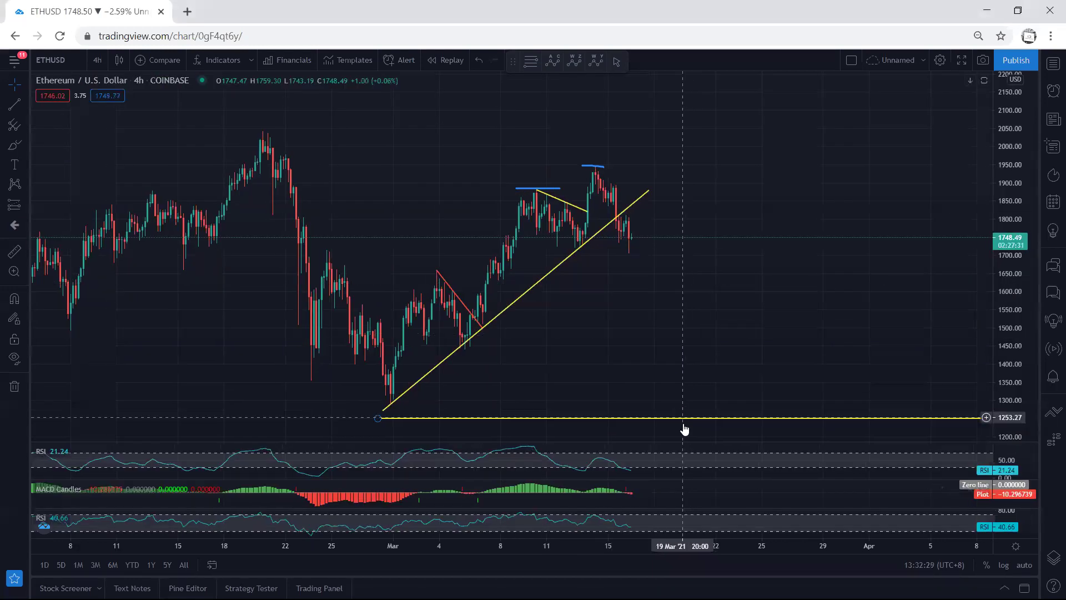
{"action": "double_click", "coordinate": [682, 452]}
{"action": "double_click", "coordinate": [698, 287]}
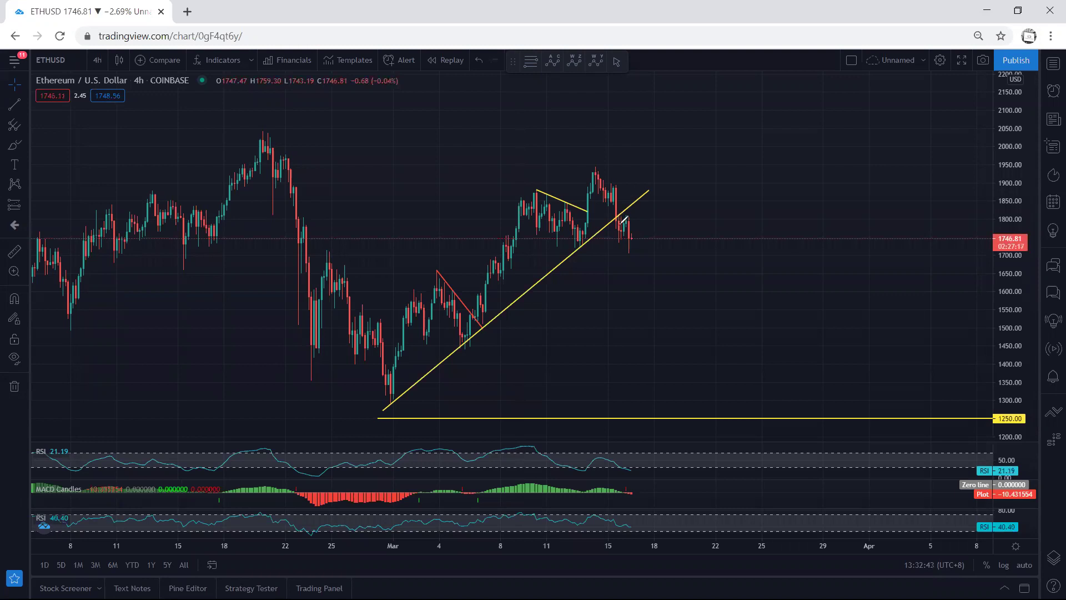
- Circle the candles just below the broken trendline, remove the circle, and hide all chart drawings
{"action": "mouse_move", "coordinate": [625, 218]}
{"action": "left_mouse_down"}
{"action": "mouse_move", "coordinate": [639, 252]}
{"action": "mouse_move", "coordinate": [616, 218]}
{"action": "left_mouse_up"}
{"action": "key", "text": "ctrl+z"}
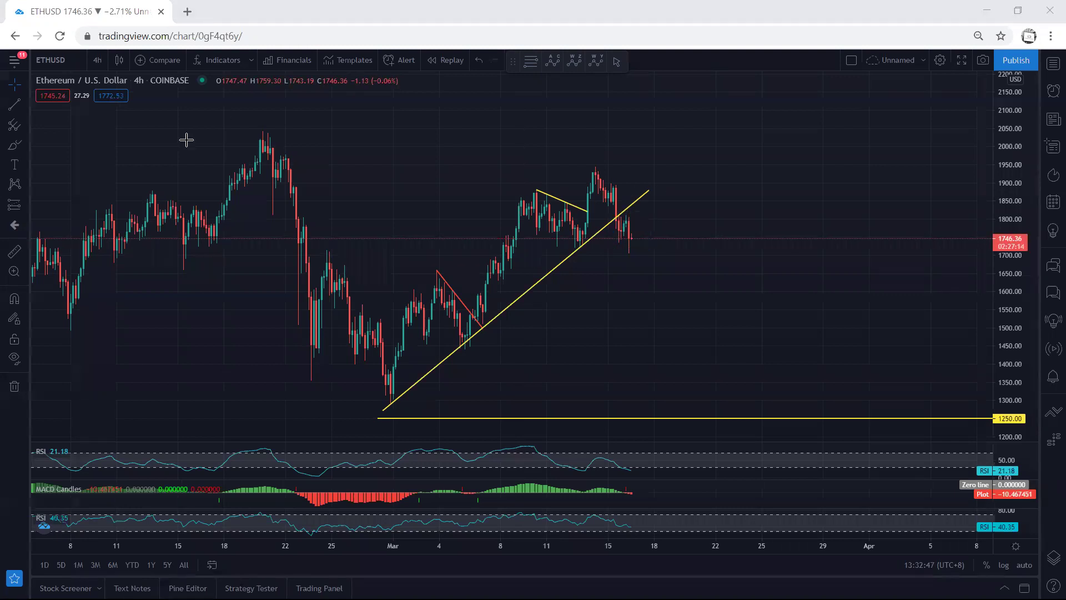
{"action": "key", "text": "ctrl+alt+h"}
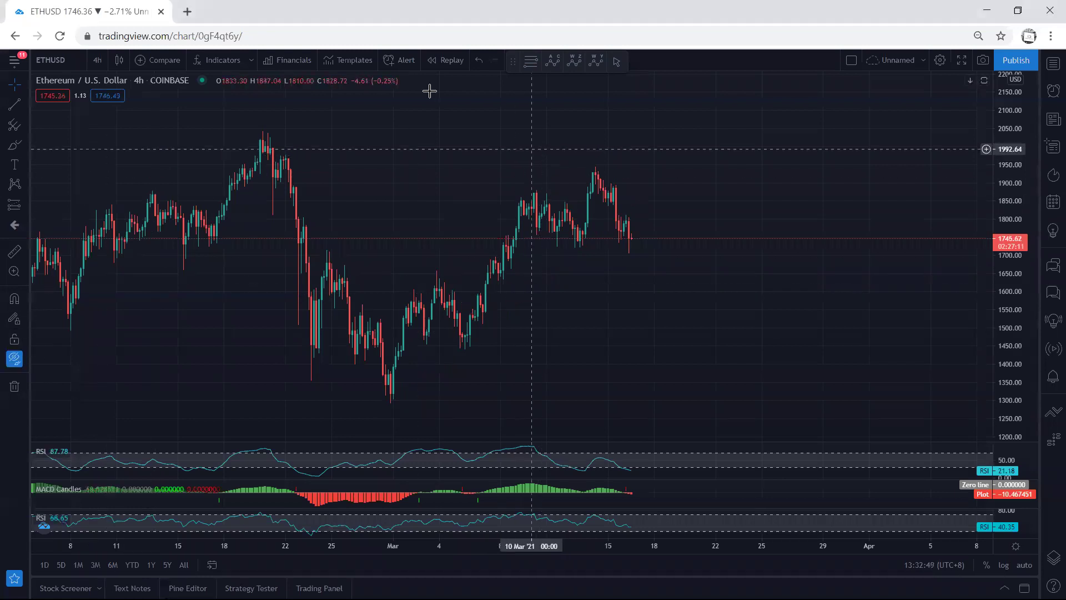
- Connect the 10 and 14 March highs, sketch a base under the lows with an arrow rising to about 2,000, and remove the strokes
{"action": "mouse_move", "coordinate": [518, 178]}
{"action": "left_mouse_down"}
{"action": "mouse_move", "coordinate": [705, 289]}
{"action": "mouse_move", "coordinate": [538, 228]}
{"action": "left_mouse_up"}
{"action": "key", "text": "ctrl+z"}
{"action": "left_click_drag", "start_coordinate": [587, 171], "coordinate": [532, 188]}
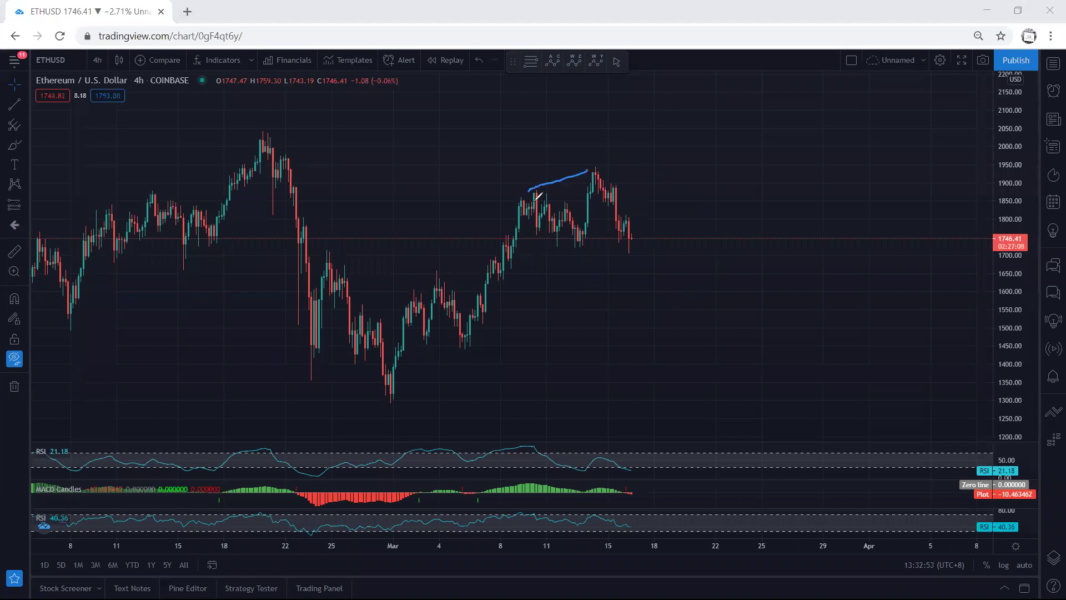
{"action": "mouse_move", "coordinate": [577, 253]}
{"action": "left_mouse_down"}
{"action": "mouse_move", "coordinate": [643, 231]}
{"action": "mouse_move", "coordinate": [664, 148]}
{"action": "mouse_move", "coordinate": [673, 164]}
{"action": "left_mouse_up"}
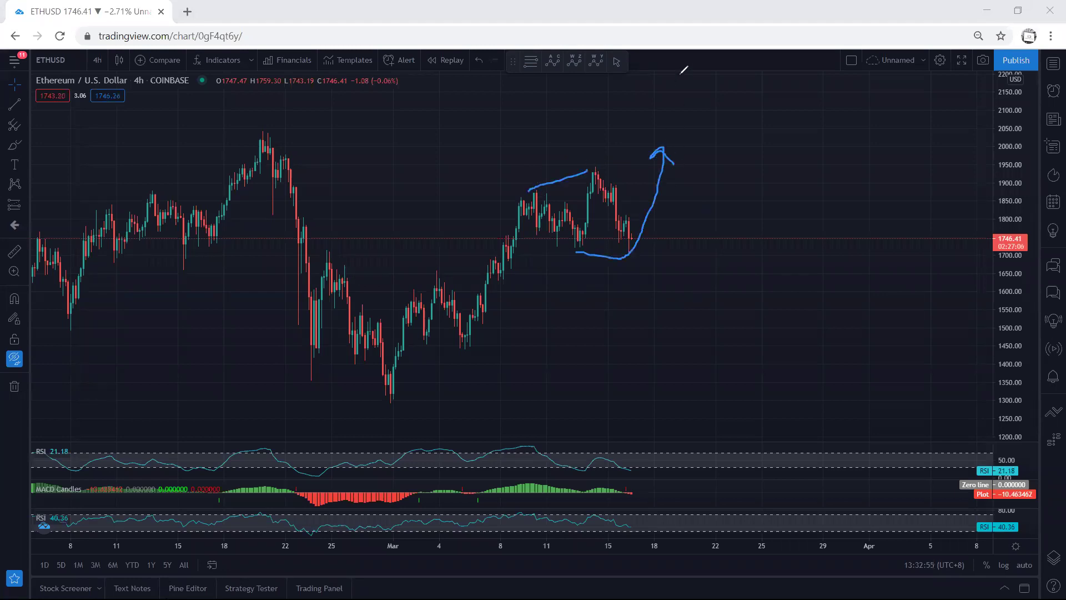
{"action": "key", "text": "ctrl+z"}
{"action": "key", "text": "ctrl+z"}
- Sketch an arrow falling from the latest consolidation to about 1,590, replace it with marks at the recent high and lows, and erase them
{"action": "mouse_move", "coordinate": [633, 234]}
{"action": "left_mouse_down"}
{"action": "mouse_move", "coordinate": [616, 222]}
{"action": "mouse_move", "coordinate": [639, 229]}
{"action": "mouse_move", "coordinate": [655, 288]}
{"action": "left_mouse_up"}
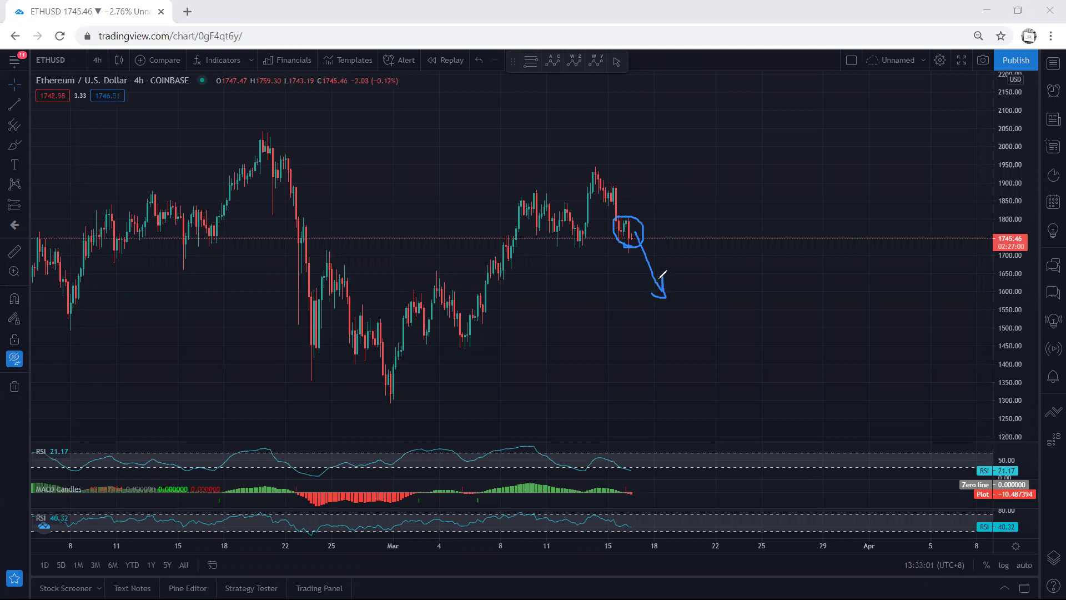
{"action": "key", "text": "ctrl+z"}
{"action": "left_click_drag", "start_coordinate": [618, 216], "coordinate": [627, 212]}
{"action": "left_click_drag", "start_coordinate": [627, 248], "coordinate": [624, 255]}
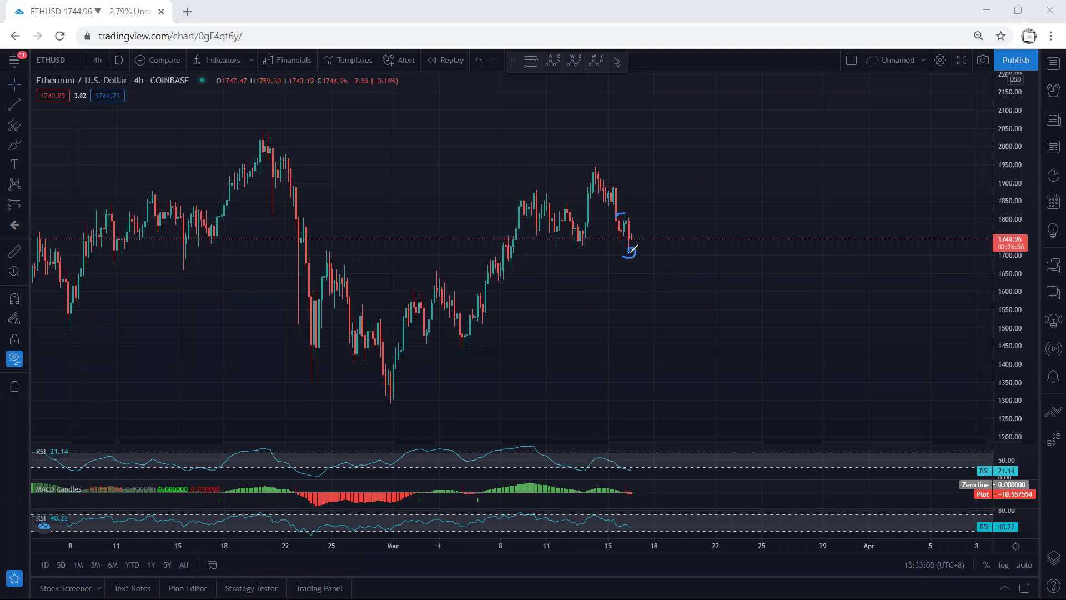
{"action": "left_click_drag", "start_coordinate": [558, 250], "coordinate": [598, 249]}
{"action": "key", "text": "e"}
- Circle the latest consolidation, link the two March highs, sketch a rebound from the lows to about 1,925, and erase the strokes
{"action": "mouse_move", "coordinate": [622, 213]}
{"action": "left_mouse_down"}
{"action": "mouse_move", "coordinate": [636, 209]}
{"action": "mouse_move", "coordinate": [644, 225]}
{"action": "mouse_move", "coordinate": [639, 248]}
{"action": "mouse_move", "coordinate": [623, 233]}
{"action": "left_mouse_up"}
{"action": "left_click_drag", "start_coordinate": [590, 168], "coordinate": [529, 191]}
{"action": "mouse_move", "coordinate": [572, 247]}
{"action": "left_mouse_down"}
{"action": "mouse_move", "coordinate": [607, 256]}
{"action": "mouse_move", "coordinate": [631, 245]}
{"action": "mouse_move", "coordinate": [645, 173]}
{"action": "left_mouse_up"}
{"action": "key", "text": "e"}
- Sketch an arrow from the latest consolidation down to about 1,625, trace the decline from the 14 March high, and clear the marks
{"action": "left_click_drag", "start_coordinate": [637, 214], "coordinate": [659, 268]}
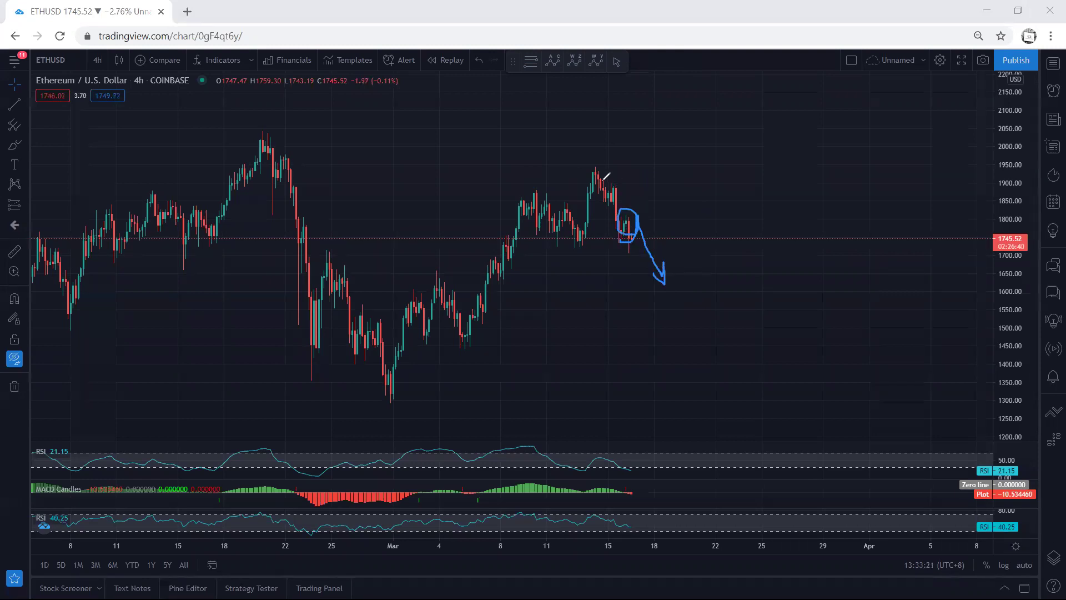
{"action": "mouse_move", "coordinate": [603, 176]}
{"action": "left_mouse_down"}
{"action": "mouse_move", "coordinate": [661, 278]}
{"action": "mouse_move", "coordinate": [639, 272]}
{"action": "left_mouse_up"}
{"action": "key", "text": "Escape"}
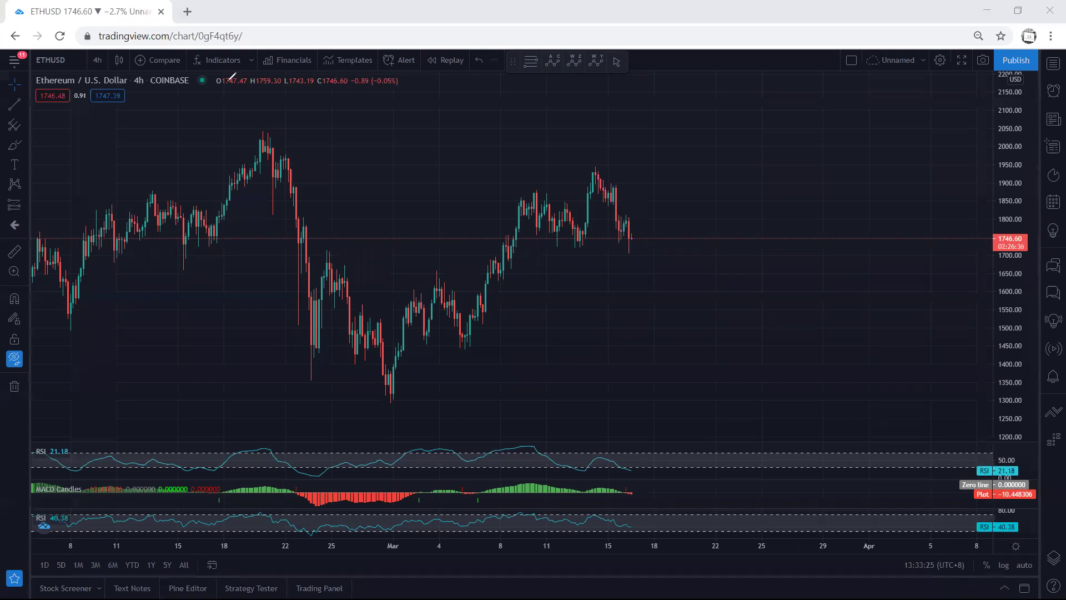
- Show the hidden chart drawings again, sketch a decline from below the trendline to about 1,640, and clear the sketch
{"action": "left_click", "coordinate": [14, 360]}
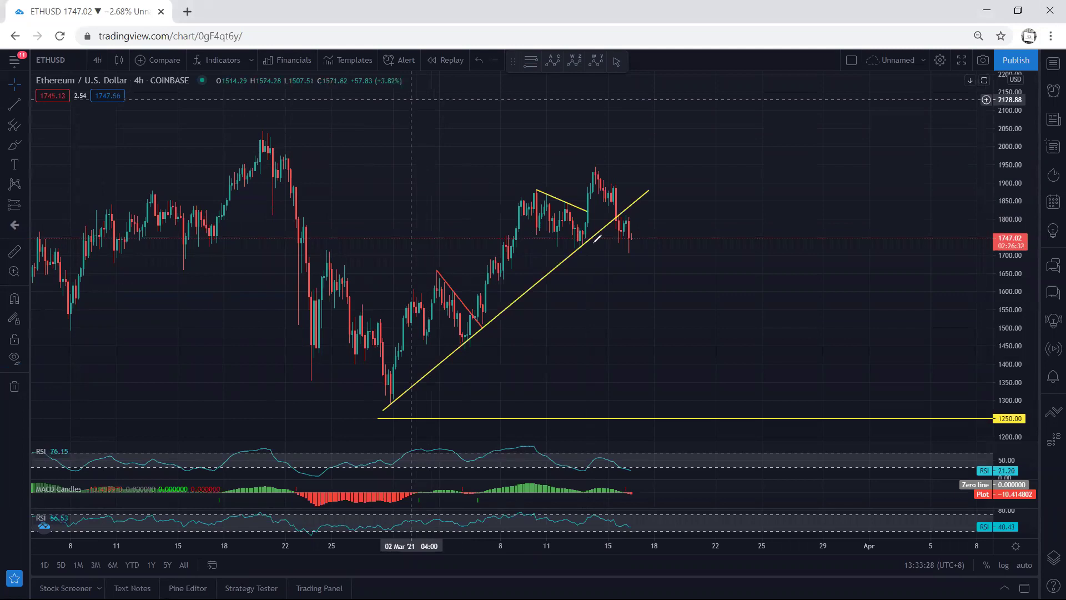
{"action": "mouse_move", "coordinate": [616, 243]}
{"action": "left_mouse_down"}
{"action": "mouse_move", "coordinate": [623, 251]}
{"action": "mouse_move", "coordinate": [614, 217]}
{"action": "mouse_move", "coordinate": [630, 231]}
{"action": "mouse_move", "coordinate": [645, 224]}
{"action": "mouse_move", "coordinate": [667, 276]}
{"action": "left_mouse_up"}
{"action": "key", "text": "Escape"}
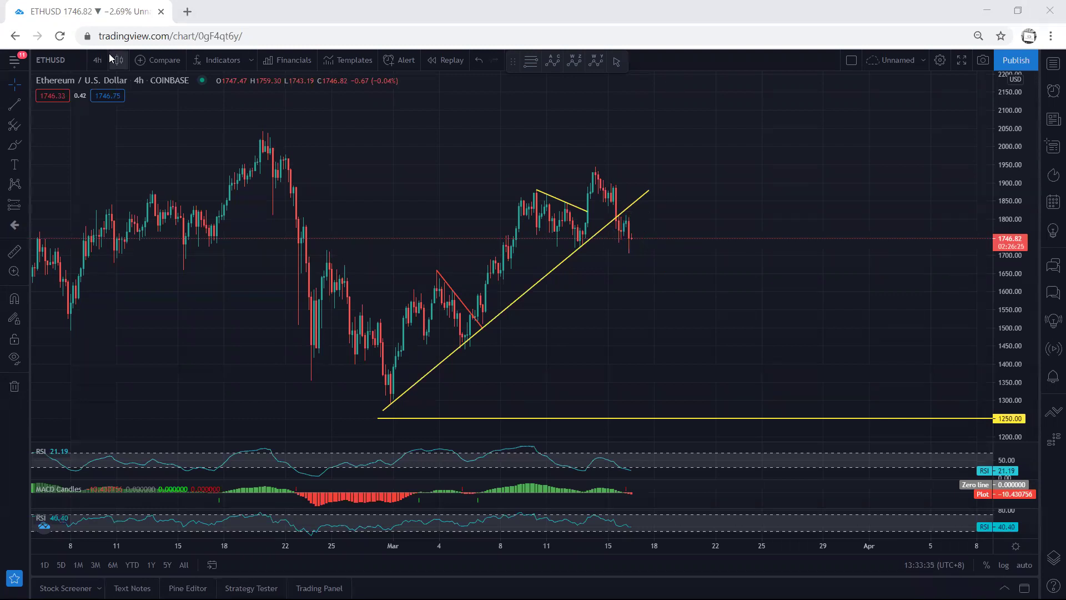
- Switch the chart to the 1-hour timeframe and underline the 15 March and 16 March lows
{"action": "left_click", "coordinate": [97, 60]}
{"action": "left_click", "coordinate": [107, 248]}
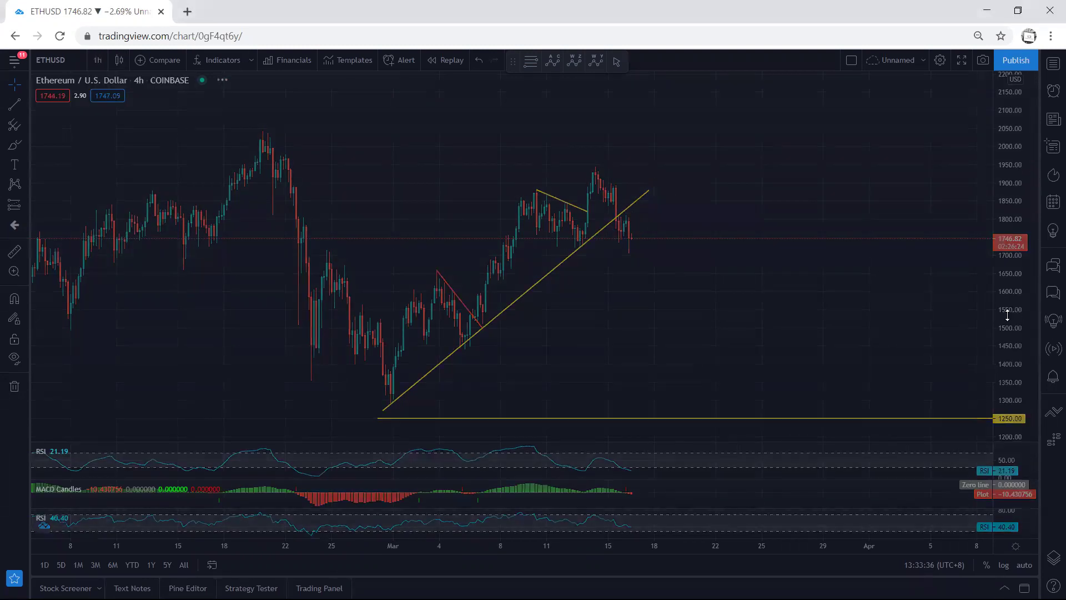
{"action": "left_click_drag", "start_coordinate": [710, 336], "coordinate": [712, 350]}
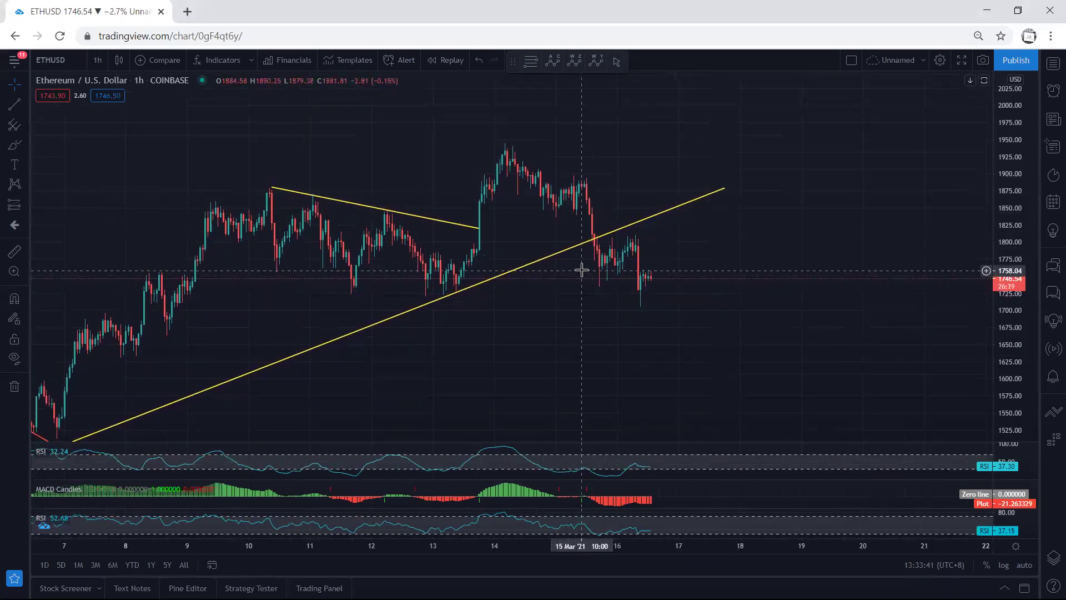
{"action": "mouse_move", "coordinate": [585, 302]}
{"action": "left_mouse_down"}
{"action": "mouse_move", "coordinate": [555, 280]}
{"action": "mouse_move", "coordinate": [588, 268]}
{"action": "mouse_move", "coordinate": [632, 289]}
{"action": "left_mouse_up"}
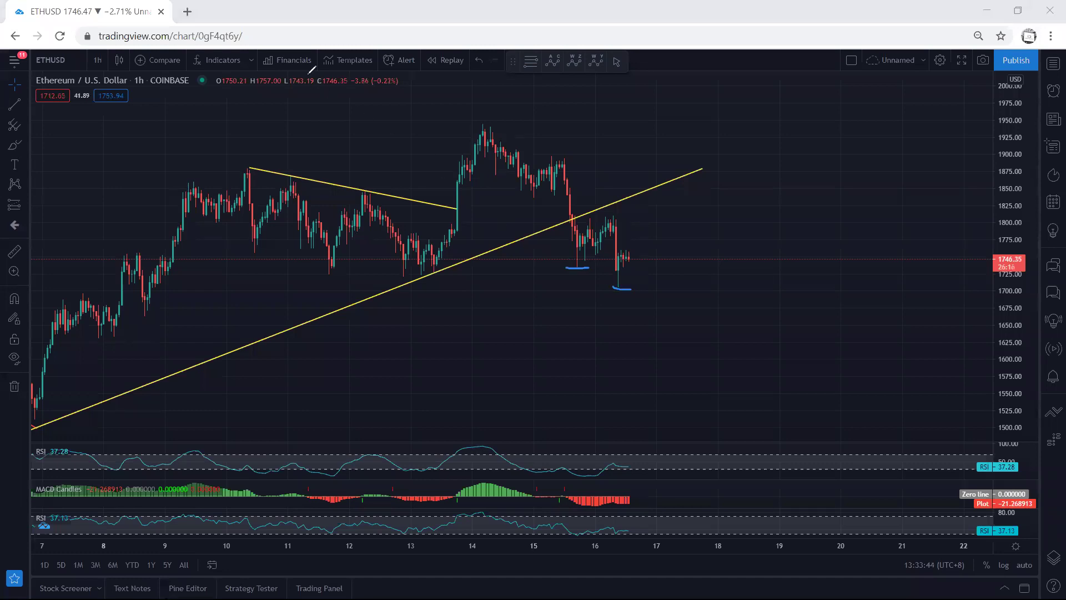
- Enlarge the MACD Candles and RSI panes in turn to compare momentum at the two underlined lows, and clear the marks
{"action": "double_click", "coordinate": [683, 487]}
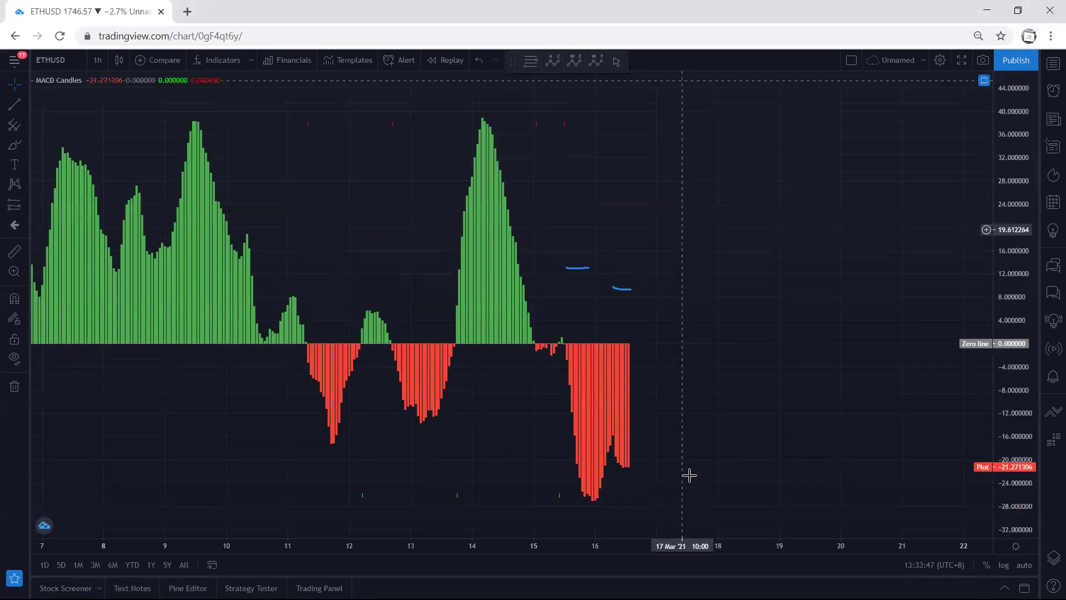
{"action": "double_click", "coordinate": [688, 442]}
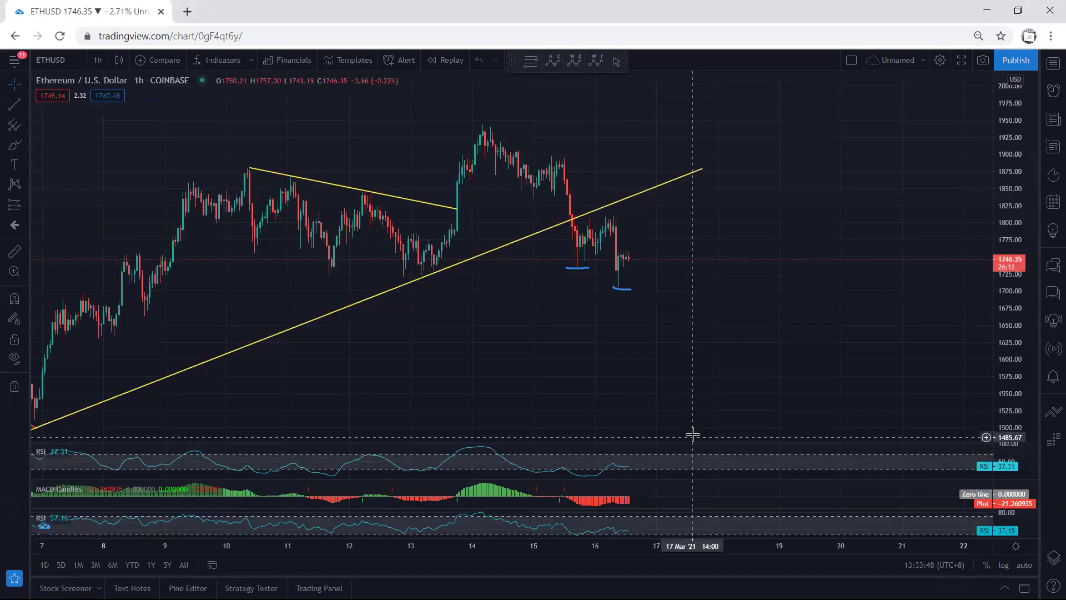
{"action": "double_click", "coordinate": [699, 463]}
{"action": "double_click", "coordinate": [661, 342]}
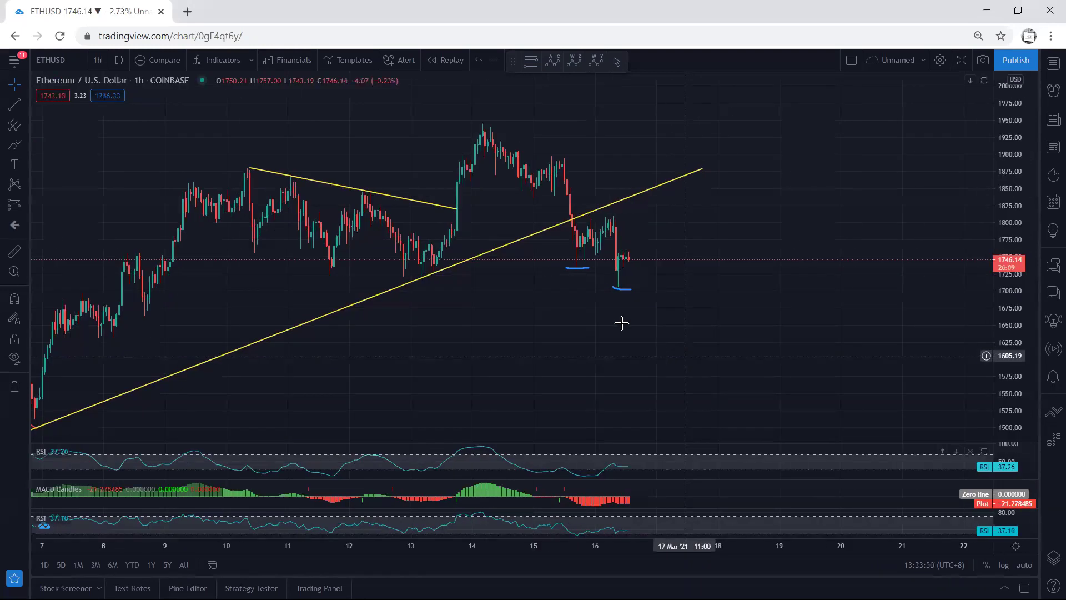
{"action": "left_click_drag", "start_coordinate": [551, 356], "coordinate": [550, 365]}
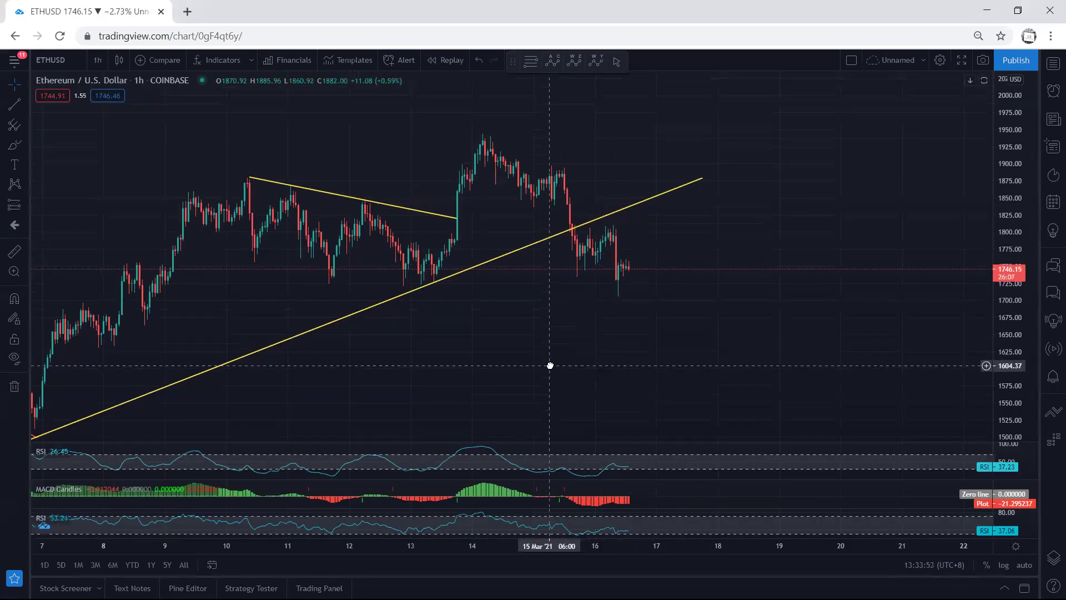
- Circle the latest 1-hour candles, underline the 16 March low at about 1,705, and clear both marks
{"action": "left_click_drag", "start_coordinate": [531, 305], "coordinate": [536, 318]}
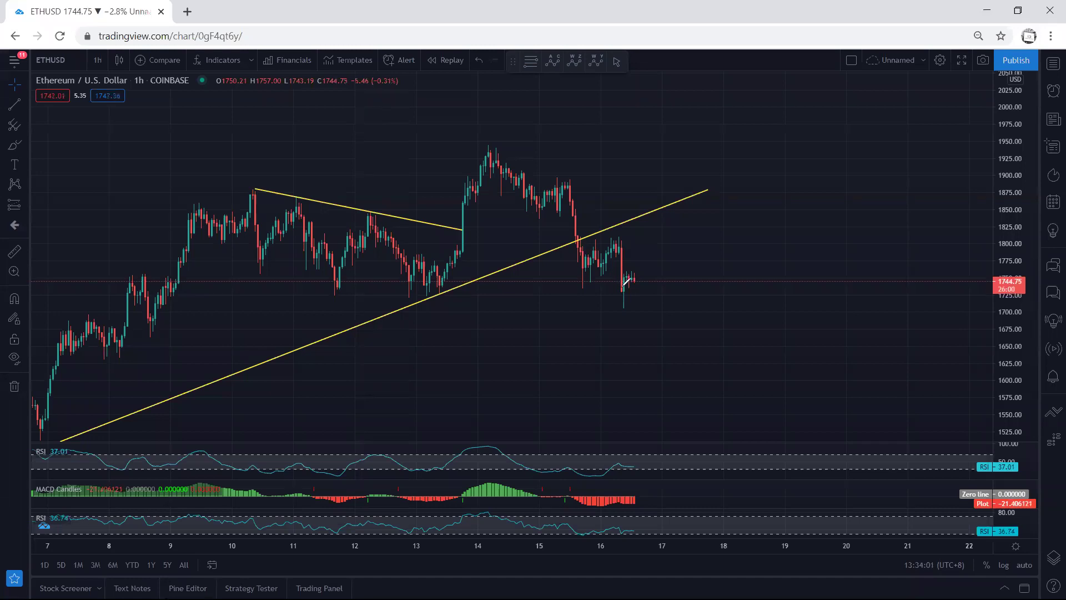
{"action": "mouse_move", "coordinate": [622, 279]}
{"action": "left_mouse_down"}
{"action": "mouse_move", "coordinate": [638, 281]}
{"action": "mouse_move", "coordinate": [626, 272]}
{"action": "mouse_move", "coordinate": [620, 289]}
{"action": "mouse_move", "coordinate": [662, 308]}
{"action": "left_mouse_up"}
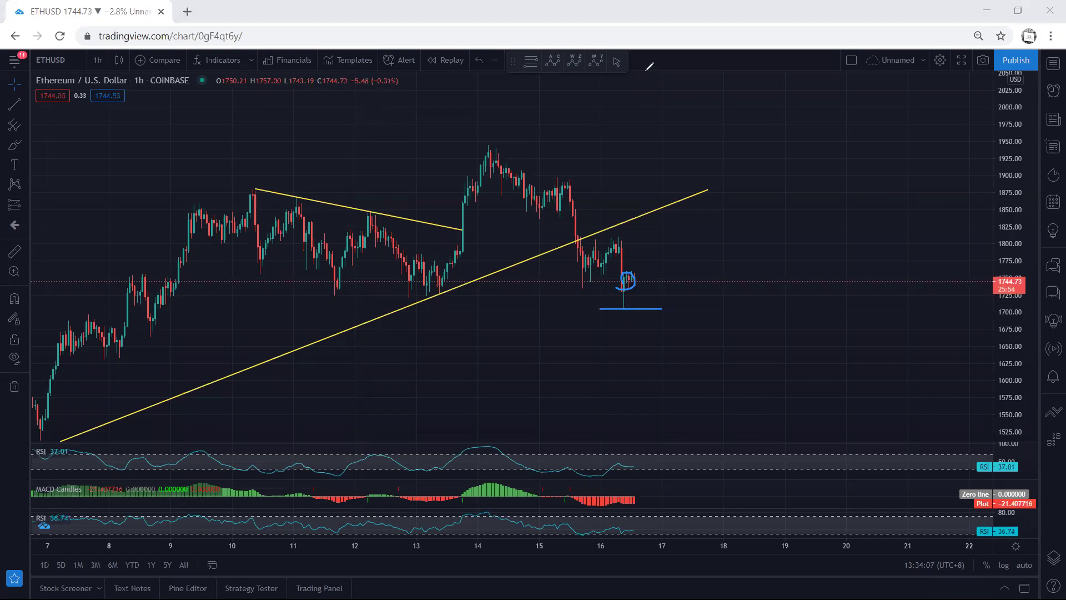
{"action": "key", "text": "ctrl+z"}
{"action": "key", "text": "ctrl+z"}
- Trace the small rebound after the 16 March drop, mark the high before that drop, and clear the marks
{"action": "left_click_drag", "start_coordinate": [616, 293], "coordinate": [655, 270]}
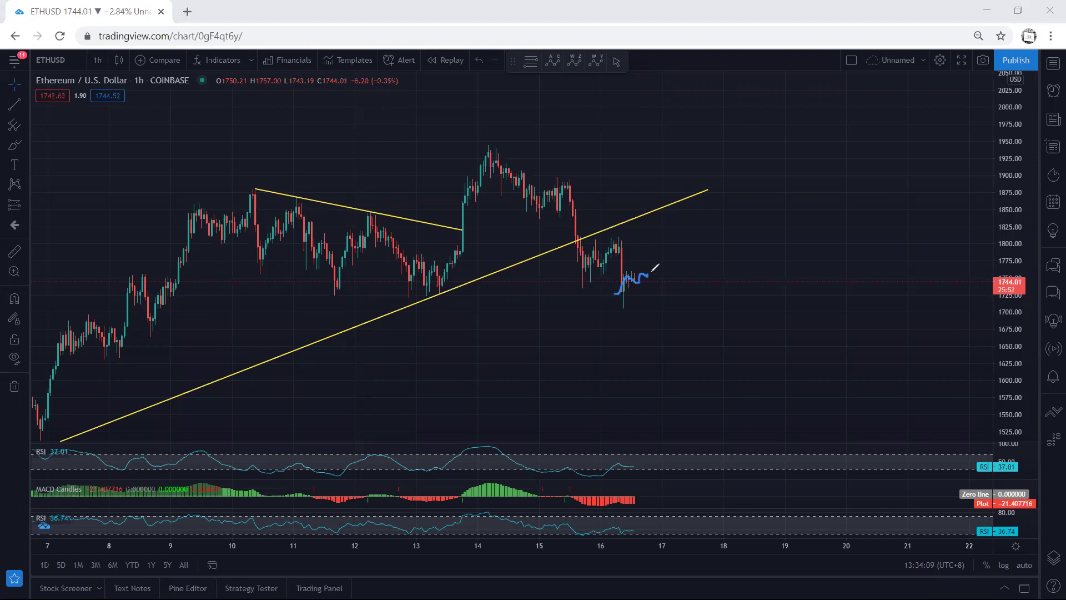
{"action": "left_click_drag", "start_coordinate": [620, 241], "coordinate": [620, 243]}
{"action": "key", "text": "e"}
- Sketch a zigzag arrow down to about 1,675 with lines along the recent falling highs and lows, and clear the sketches
{"action": "mouse_move", "coordinate": [625, 287]}
{"action": "left_mouse_down"}
{"action": "mouse_move", "coordinate": [647, 281]}
{"action": "mouse_move", "coordinate": [655, 263]}
{"action": "mouse_move", "coordinate": [695, 328]}
{"action": "mouse_move", "coordinate": [678, 326]}
{"action": "left_mouse_up"}
{"action": "left_click_drag", "start_coordinate": [615, 240], "coordinate": [645, 263]}
{"action": "left_click_drag", "start_coordinate": [580, 287], "coordinate": [622, 303]}
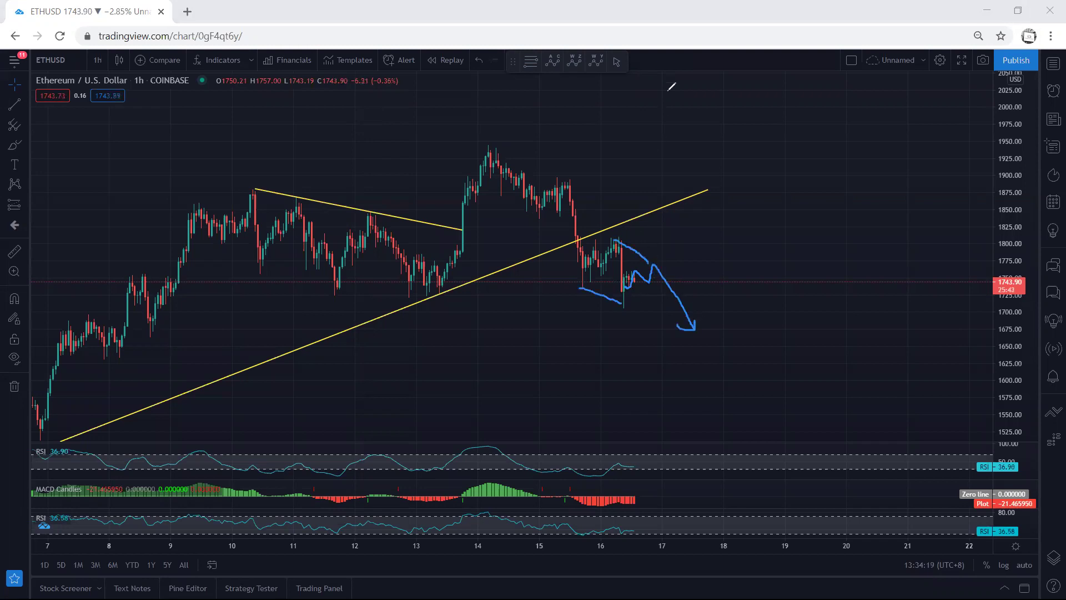
{"action": "key", "text": "ctrl+z"}
{"action": "key", "text": "ctrl+z"}
{"action": "key", "text": "ctrl+z"}
- Circle the latest candles, trace the rising 10–14 March highs and falling 13–16 March lows, and clear the marks
{"action": "mouse_move", "coordinate": [615, 301]}
{"action": "left_mouse_down"}
{"action": "mouse_move", "coordinate": [655, 276]}
{"action": "mouse_move", "coordinate": [648, 252]}
{"action": "mouse_move", "coordinate": [617, 272]}
{"action": "mouse_move", "coordinate": [628, 291]}
{"action": "left_mouse_up"}
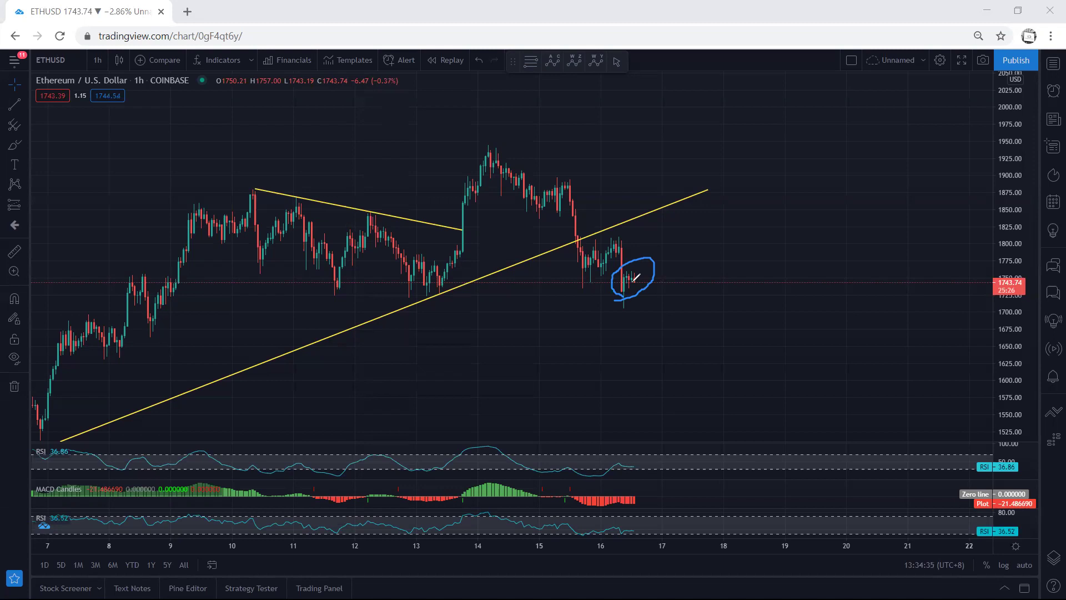
{"action": "key", "text": "ctrl+z"}
{"action": "left_click_drag", "start_coordinate": [218, 195], "coordinate": [488, 152]}
{"action": "left_click_drag", "start_coordinate": [424, 289], "coordinate": [622, 324]}
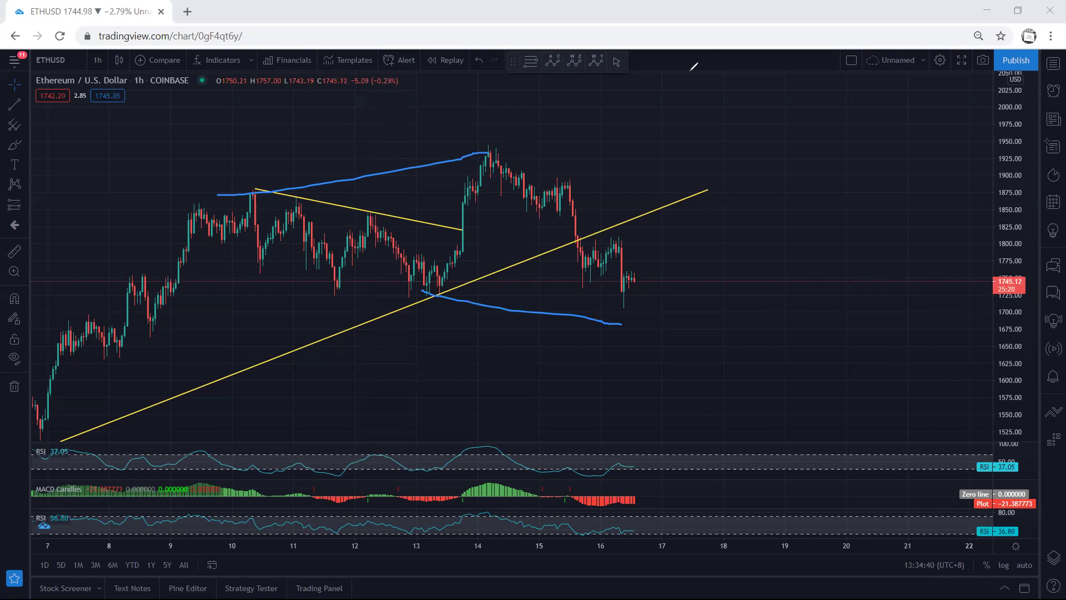
{"action": "key", "text": "ctrl+z"}
{"action": "key", "text": "ctrl+z"}
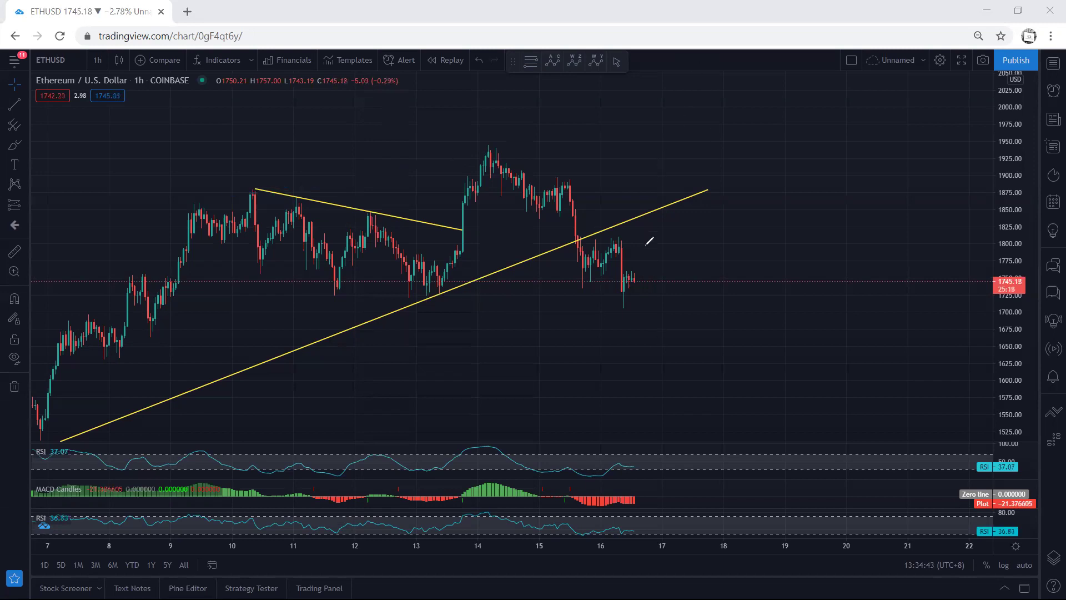
- Sketch an arrow from the latest candles up toward the broken trendline, add a horizontal line at about 1,810, and clear the sketches
{"action": "mouse_move", "coordinate": [627, 277]}
{"action": "left_mouse_down"}
{"action": "mouse_move", "coordinate": [646, 227]}
{"action": "mouse_move", "coordinate": [664, 221]}
{"action": "left_mouse_up"}
{"action": "mouse_move", "coordinate": [642, 208]}
{"action": "left_mouse_down"}
{"action": "mouse_move", "coordinate": [658, 213]}
{"action": "mouse_move", "coordinate": [658, 235]}
{"action": "left_mouse_up"}
{"action": "left_click_drag", "start_coordinate": [583, 239], "coordinate": [683, 239]}
{"action": "key", "text": "e"}
- Circle the latest candles and the whole 9–16 March price range, and clear the marks
{"action": "mouse_move", "coordinate": [633, 294]}
{"action": "left_mouse_down"}
{"action": "mouse_move", "coordinate": [647, 262]}
{"action": "mouse_move", "coordinate": [621, 284]}
{"action": "mouse_move", "coordinate": [624, 303]}
{"action": "left_mouse_up"}
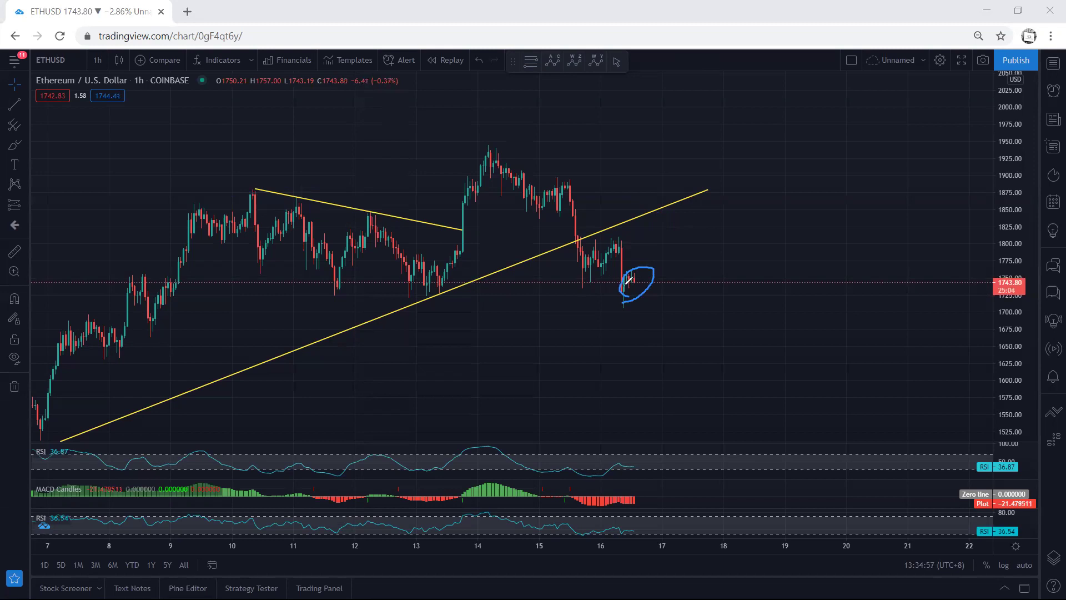
{"action": "mouse_move", "coordinate": [178, 208]}
{"action": "left_mouse_down"}
{"action": "mouse_move", "coordinate": [233, 151]}
{"action": "mouse_move", "coordinate": [555, 105]}
{"action": "mouse_move", "coordinate": [745, 291]}
{"action": "mouse_move", "coordinate": [242, 261]}
{"action": "mouse_move", "coordinate": [189, 191]}
{"action": "left_mouse_up"}
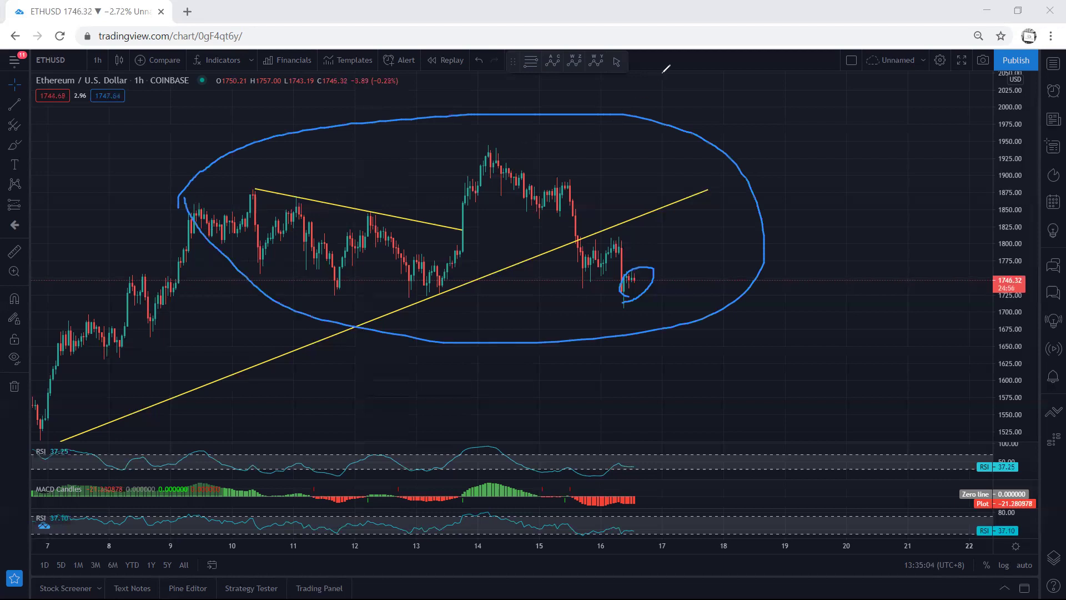
{"action": "key", "text": "Escape"}
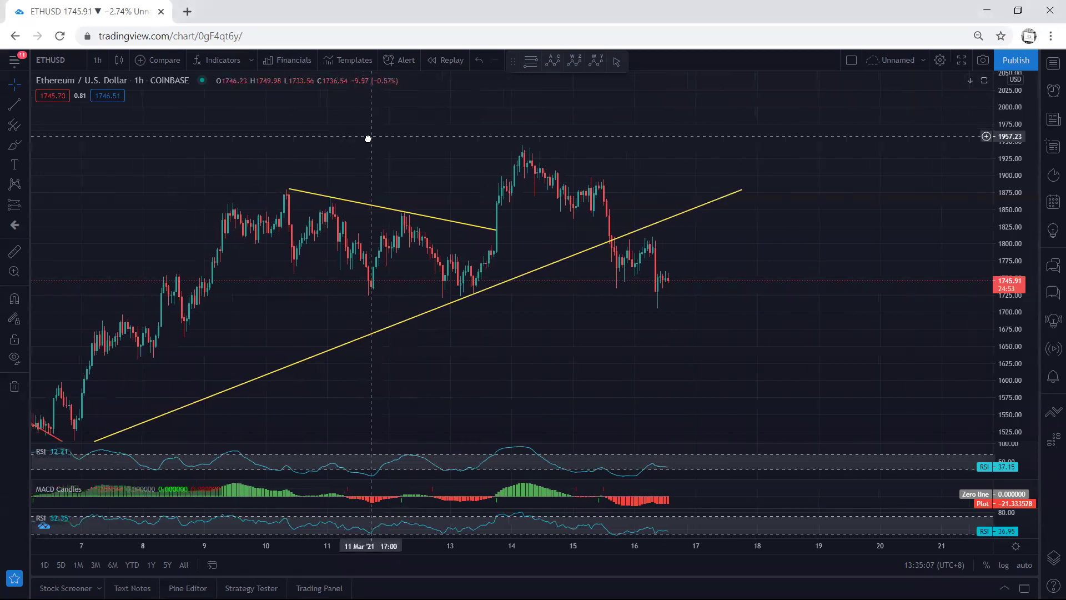